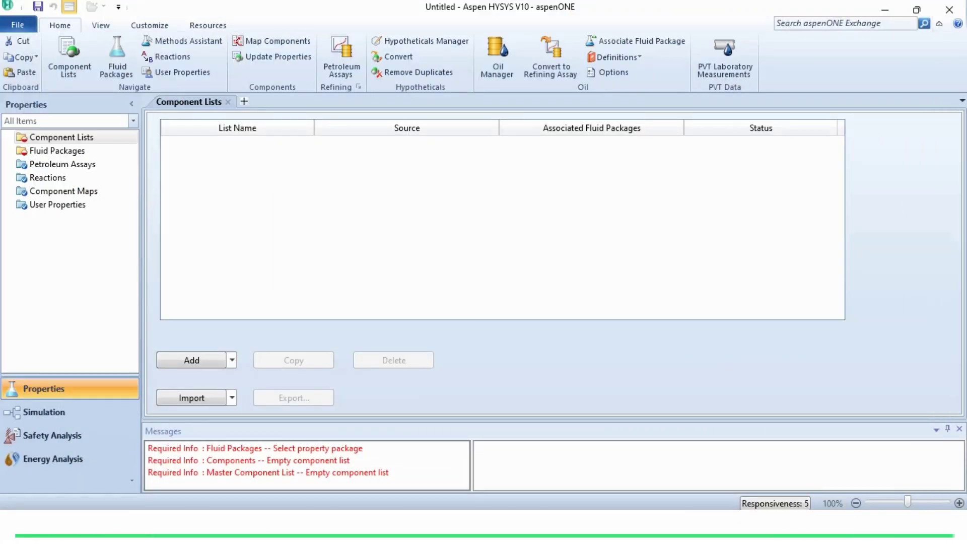
Step: Create a component list containing the pure components Benzene and Toluene
left_click(191, 360)
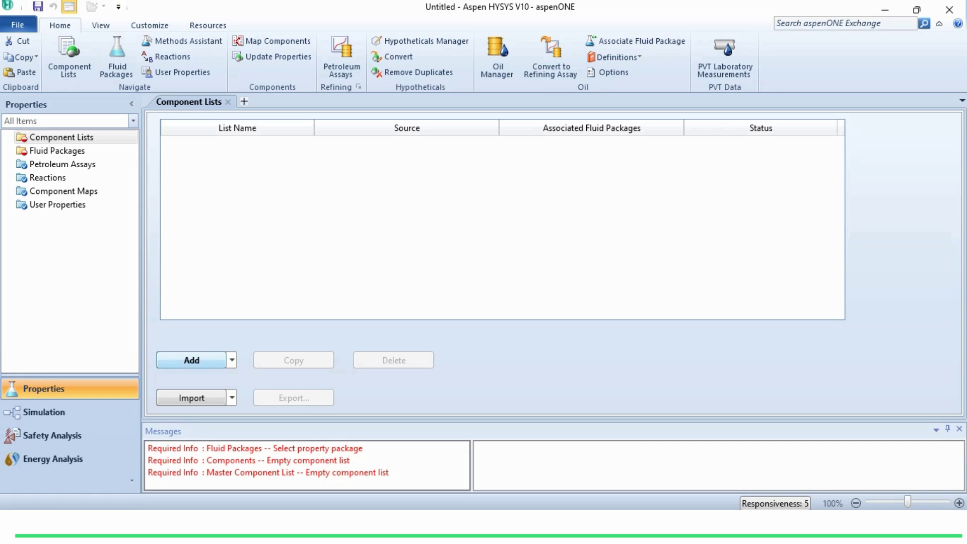
type("benzene")
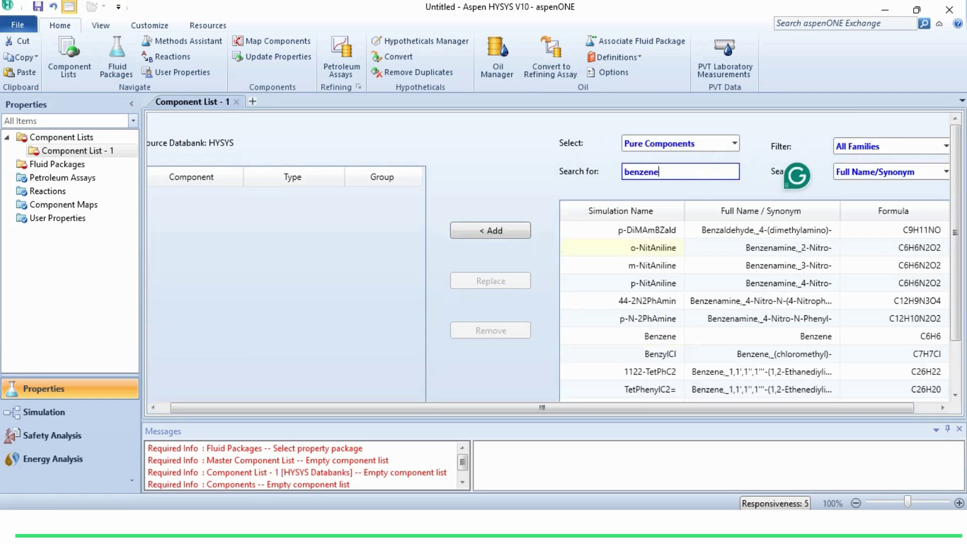
key("Return")
type("toluene")
key("Return")
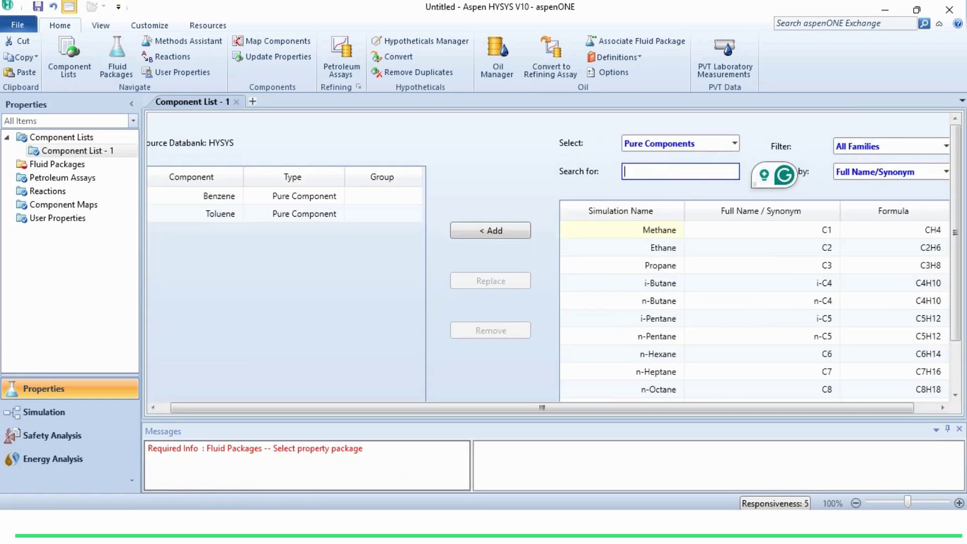
Step: Add a fluid package that uses the SRK property package
left_click(57, 163)
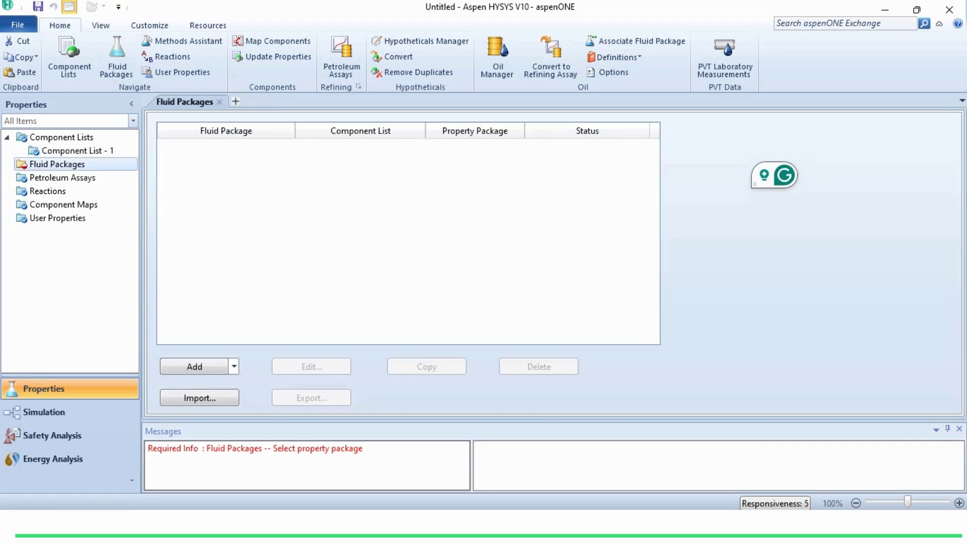
left_click(194, 358)
scroll(227, 293, "down", 7)
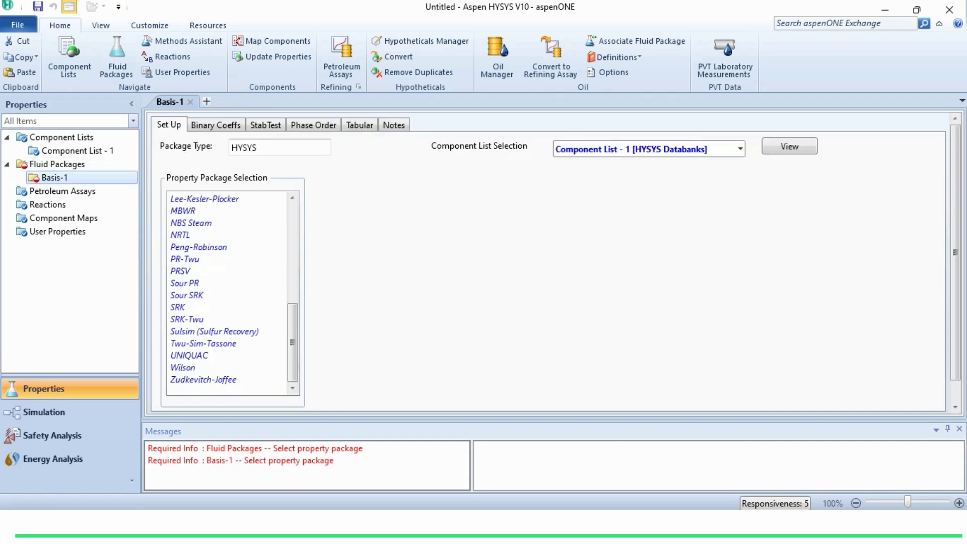
left_click(191, 307)
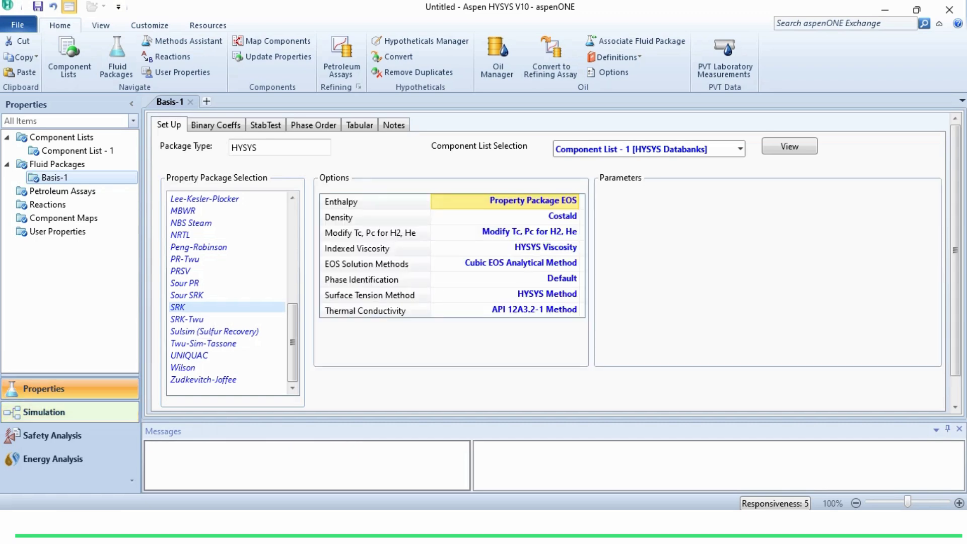
Step: Switch to the simulation environment and place a Reboiled Absorber column in the middle of the empty flowsheet
left_click(44, 412)
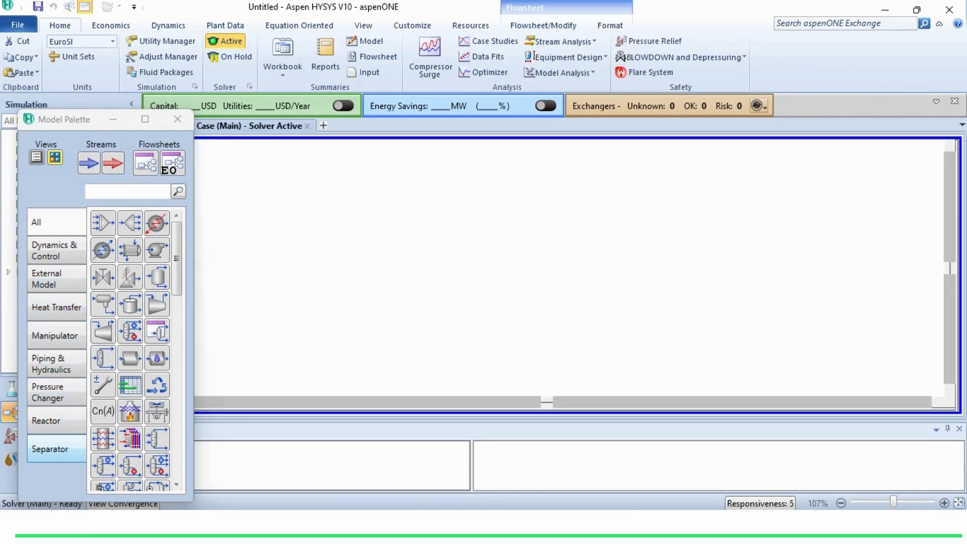
left_click(50, 449)
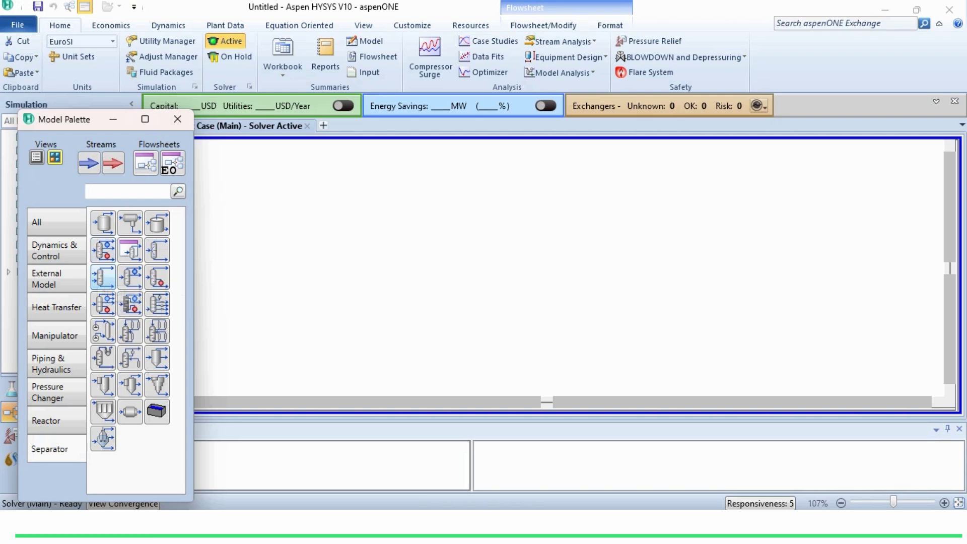
left_click(157, 277)
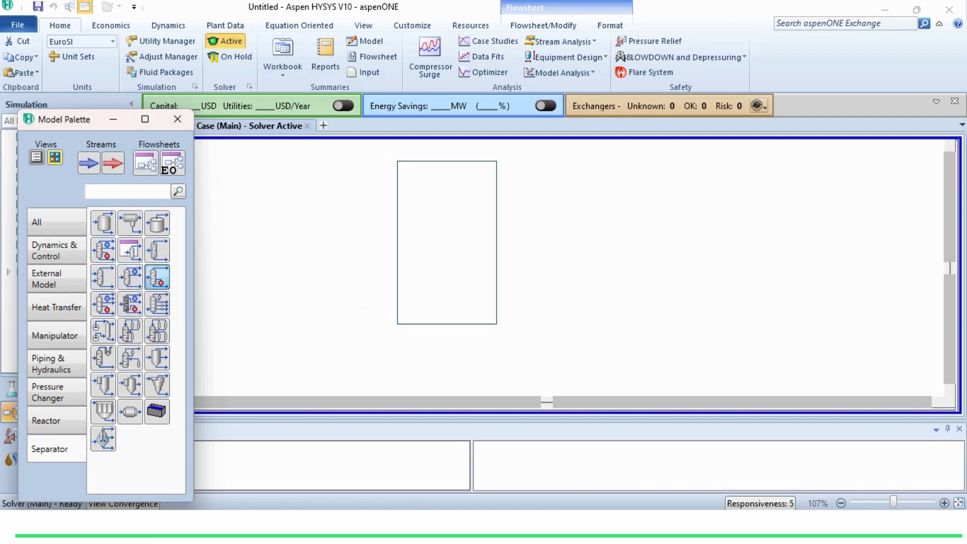
left_click(510, 258)
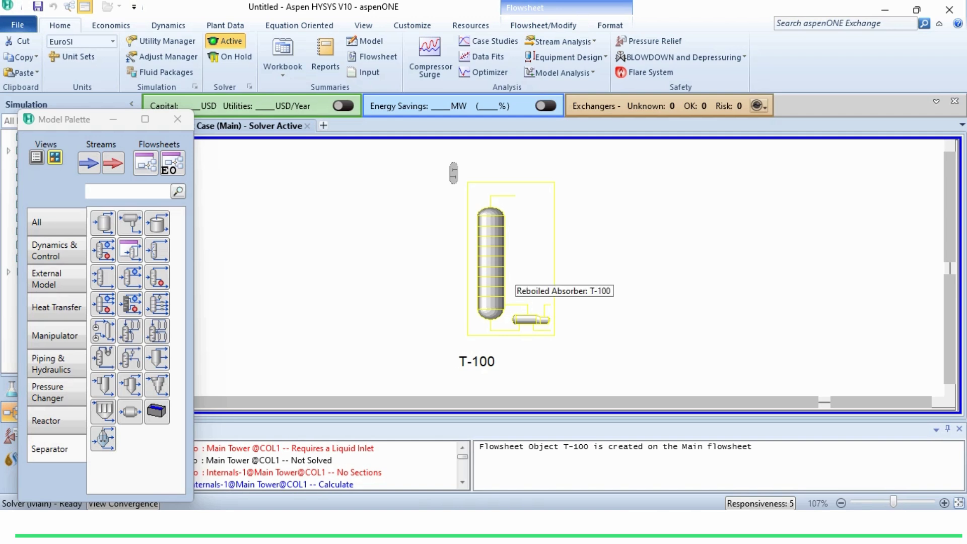
Step: Connect the column's streams: Feed as top stage inlet, Vapor as overhead outlet, Liquid as bottoms outlet and R-Energy as reboiler energy
double_click(491, 282)
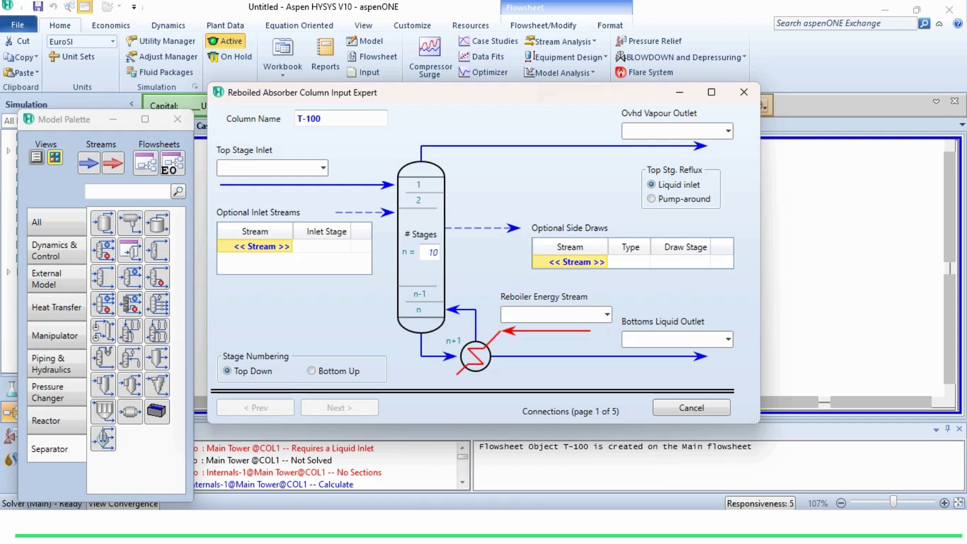
left_click(272, 168)
type("Feed")
key("Tab")
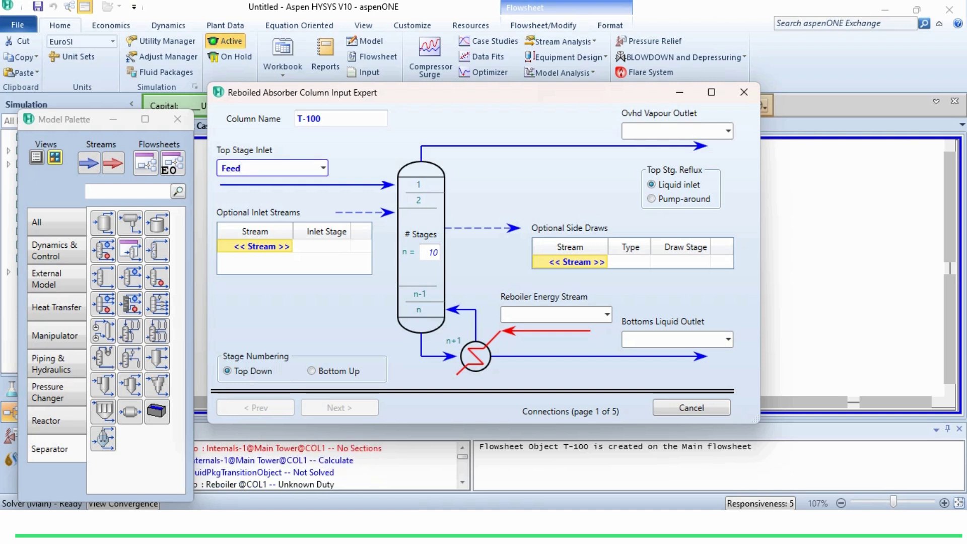
type("Vapor")
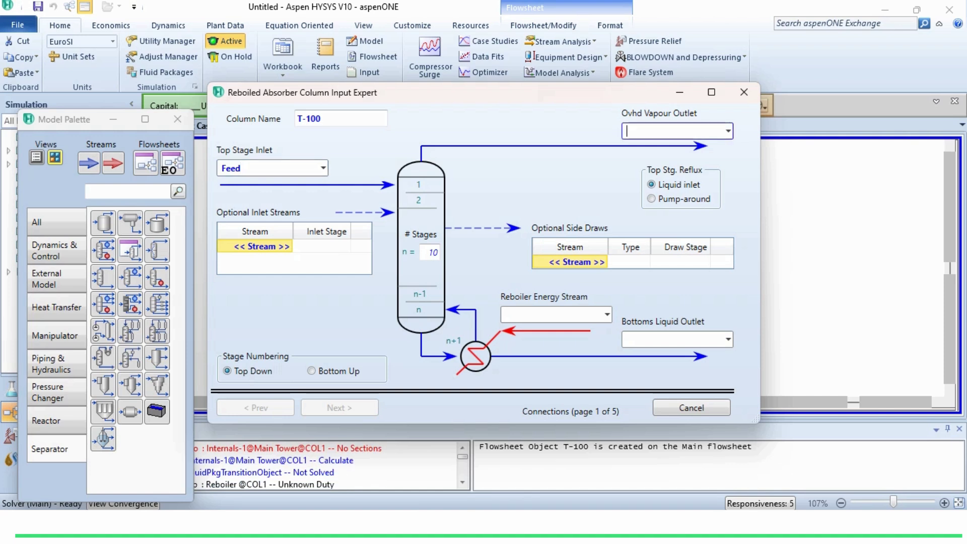
key("Tab")
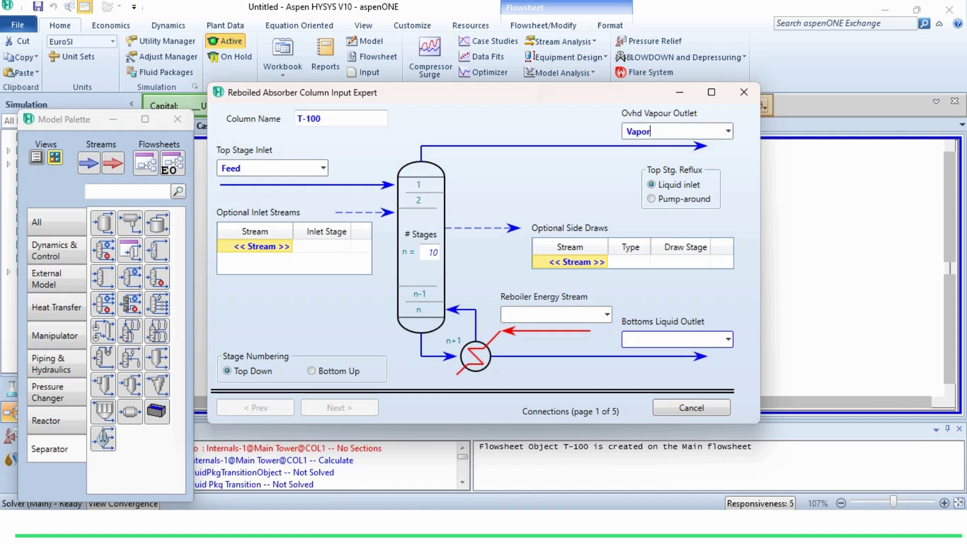
type("Liquid")
left_click(551, 315)
type("R-Energy")
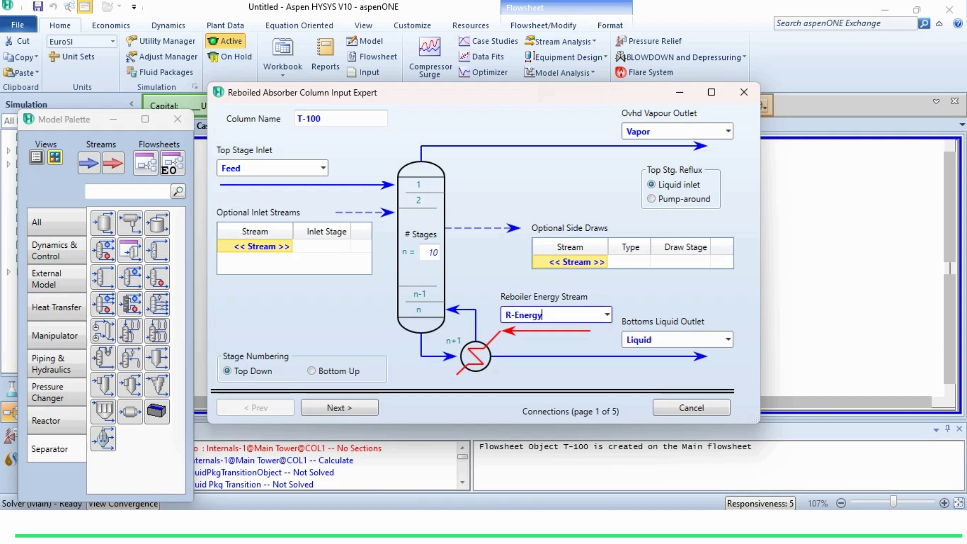
Step: Set the number of stages to 20 and name the column Stripper
left_click(430, 252)
type("20")
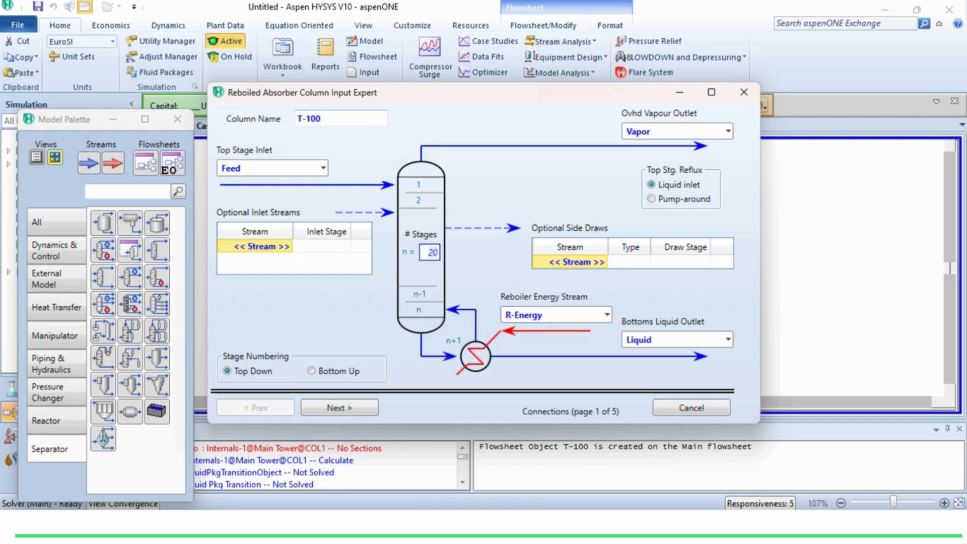
left_click(340, 118)
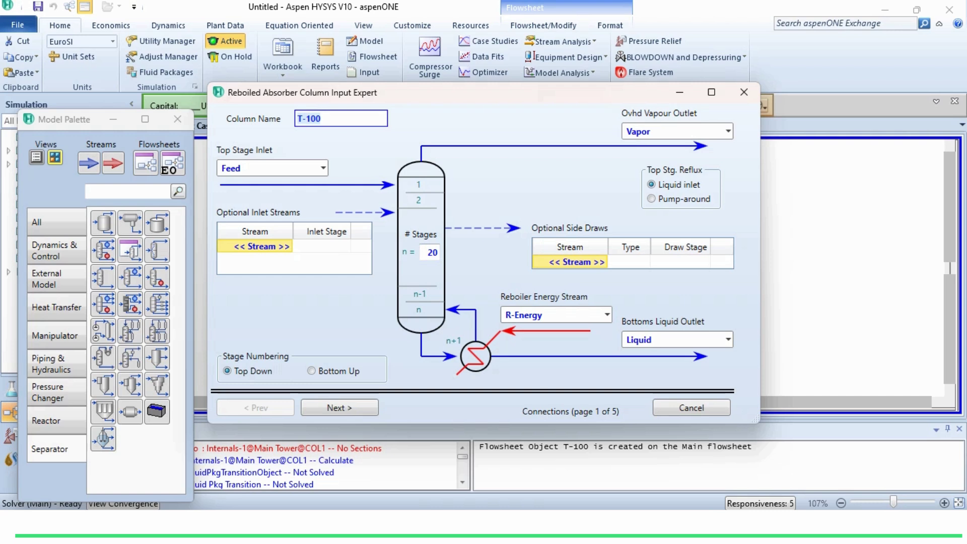
type("Stripper")
left_click(339, 407)
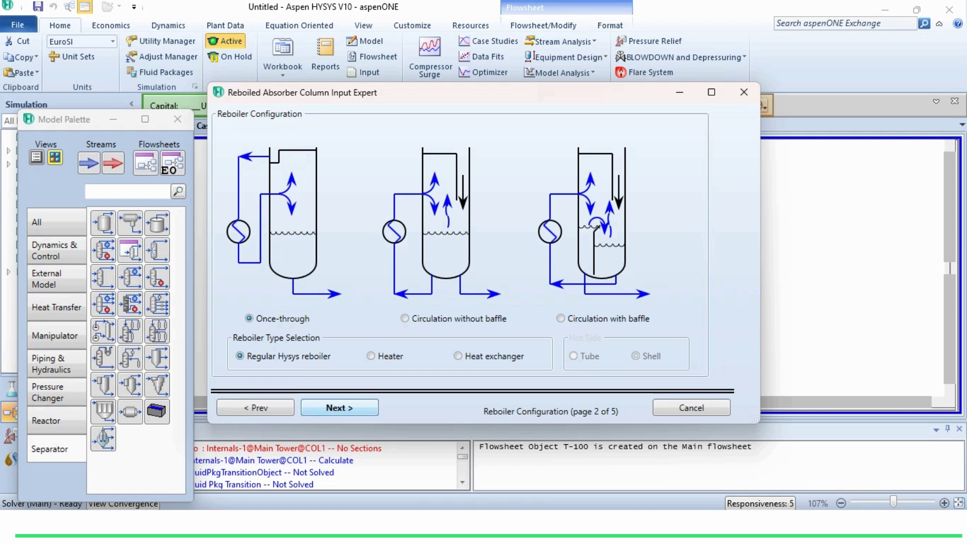
Step: Accept the default reboiler configuration and set both the top stage pressure and the reboiler pressure to 3 bar
left_click(339, 407)
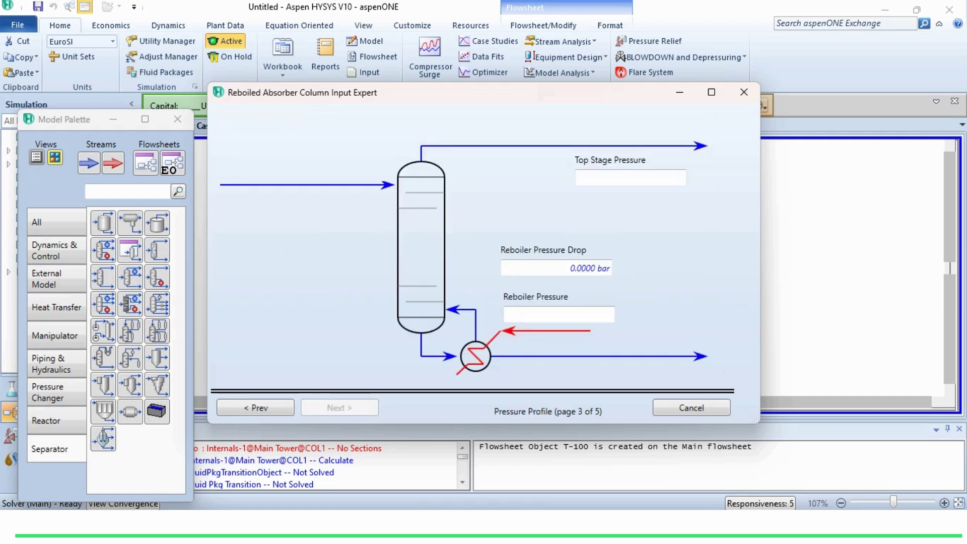
left_click(630, 177)
type("3")
key("Return")
left_click(558, 314)
type("3")
key("Return")
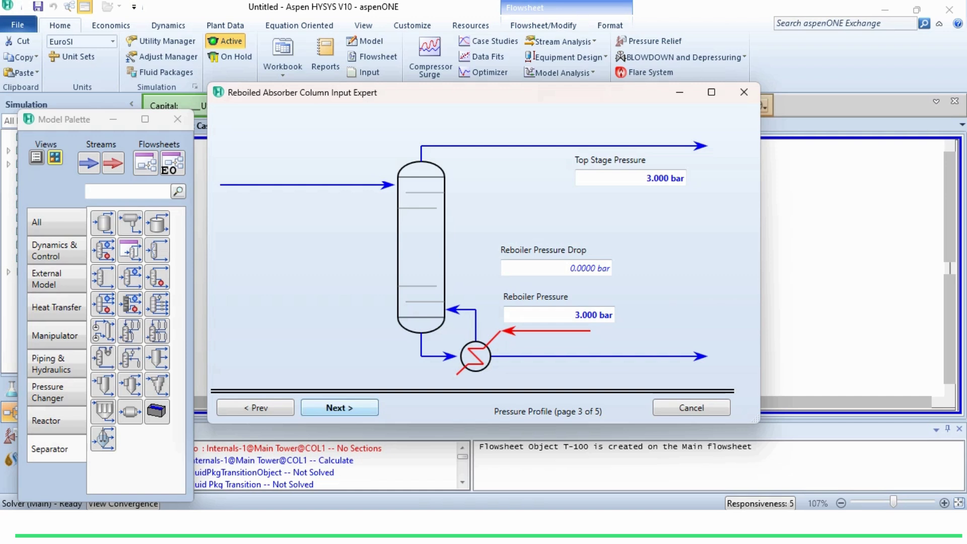
Step: Finish the column input expert, leaving the temperature estimates and boil-up ratio blank
left_click(340, 408)
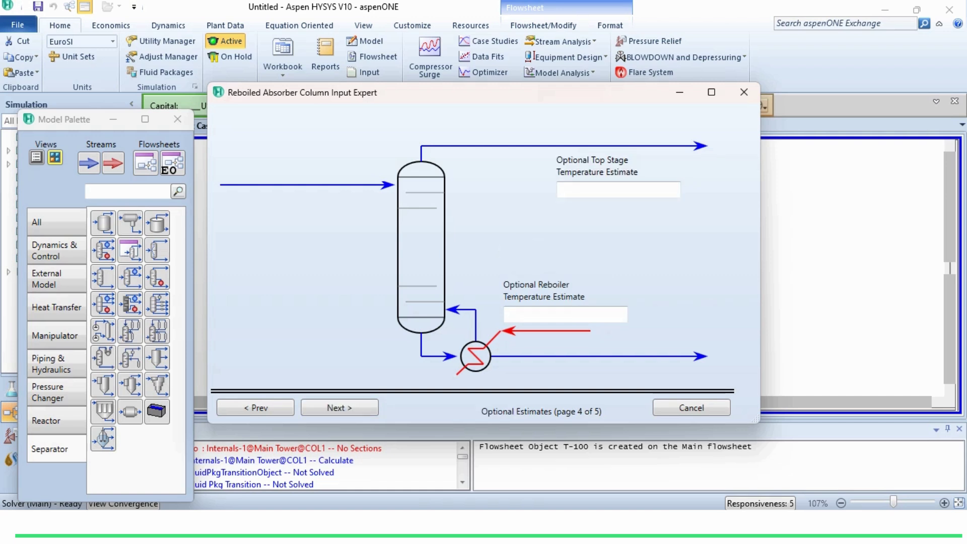
left_click(340, 408)
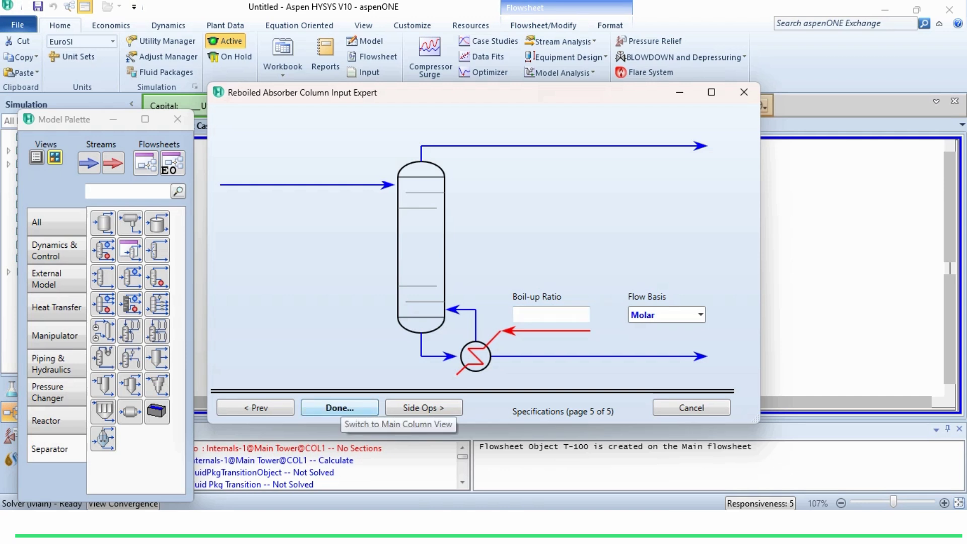
left_click(339, 408)
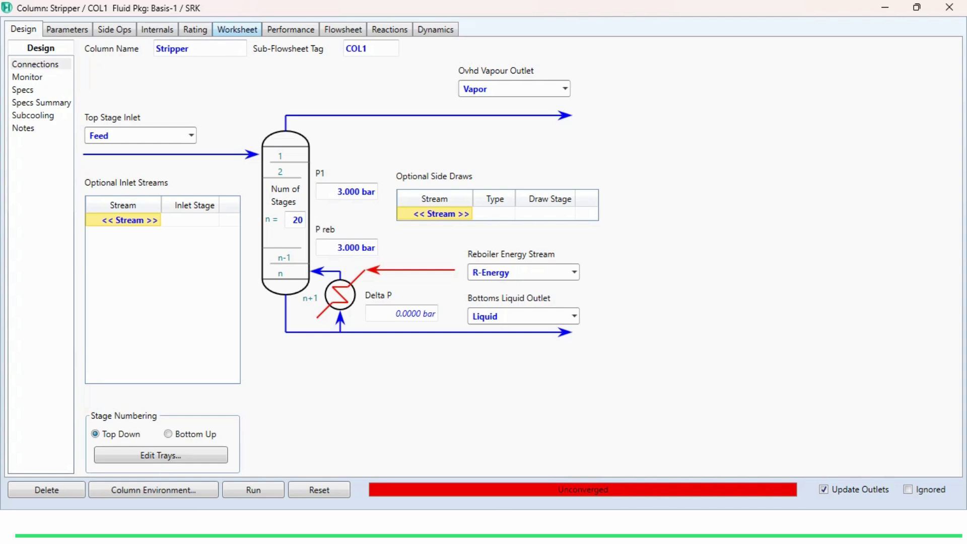
Step: Set the Feed stream conditions to 25 °C, 3 bar and a molar flow of 100 kgmole/h
left_click(237, 29)
left_click(280, 94)
type("25")
key("Return")
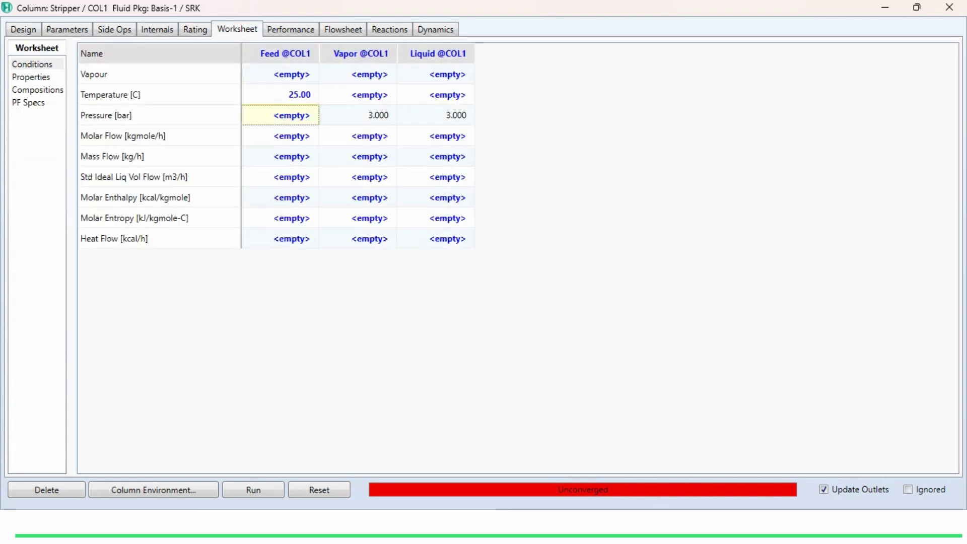
type("3")
key("Return")
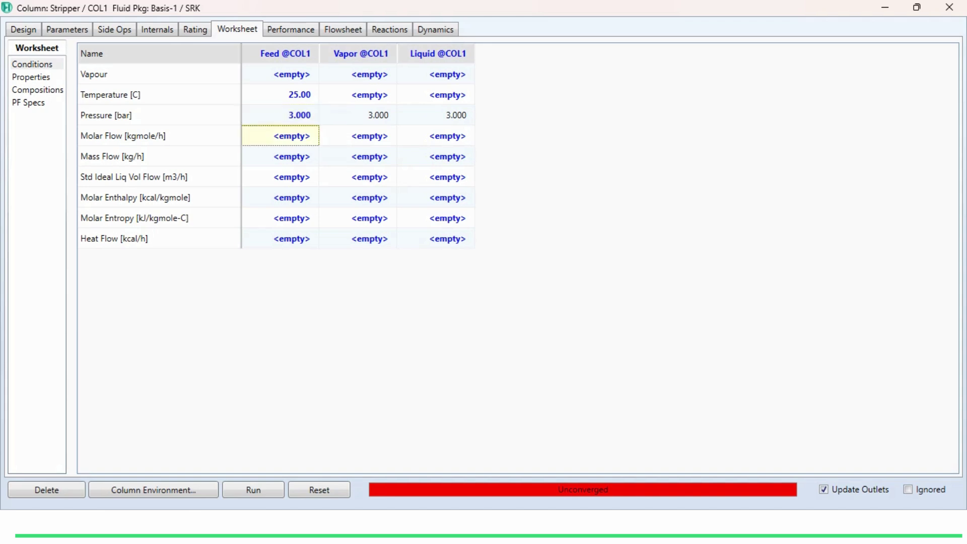
type("100")
key("Return")
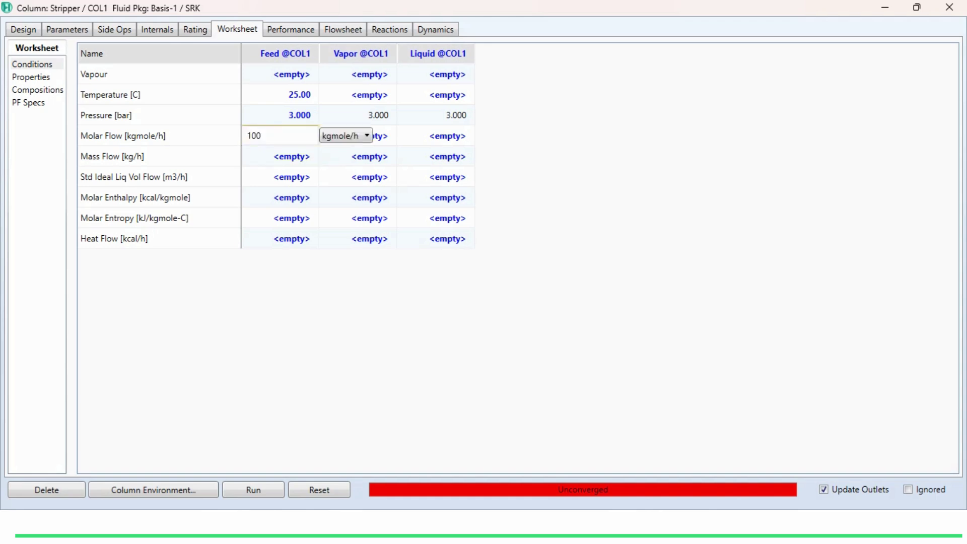
Step: Set the Feed composition to 0.5 mole fraction each for Benzene and Toluene
type(".5")
key("Return")
type(".5")
key("Return")
left_click(580, 403)
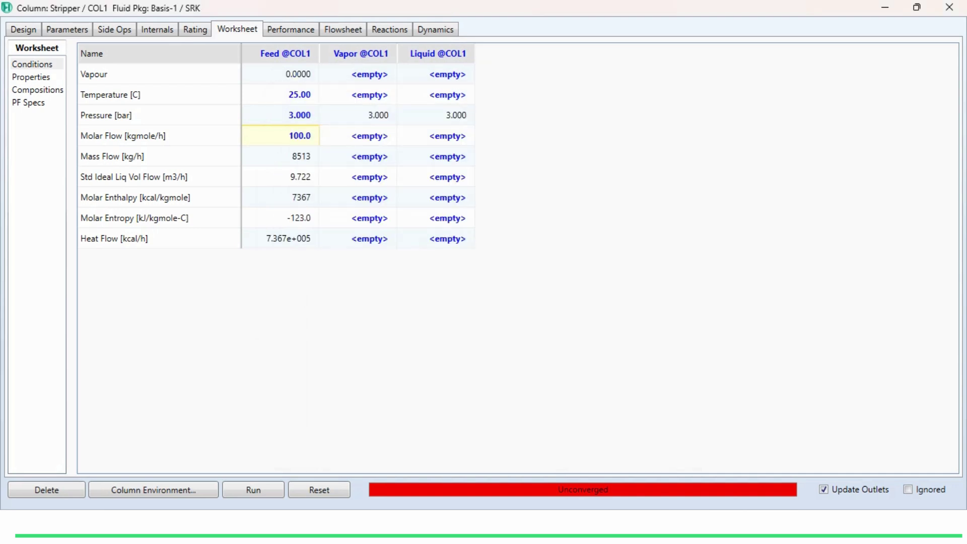
Step: Deactivate the Ovhd Prod Rate specification in the column monitor
left_click(24, 29)
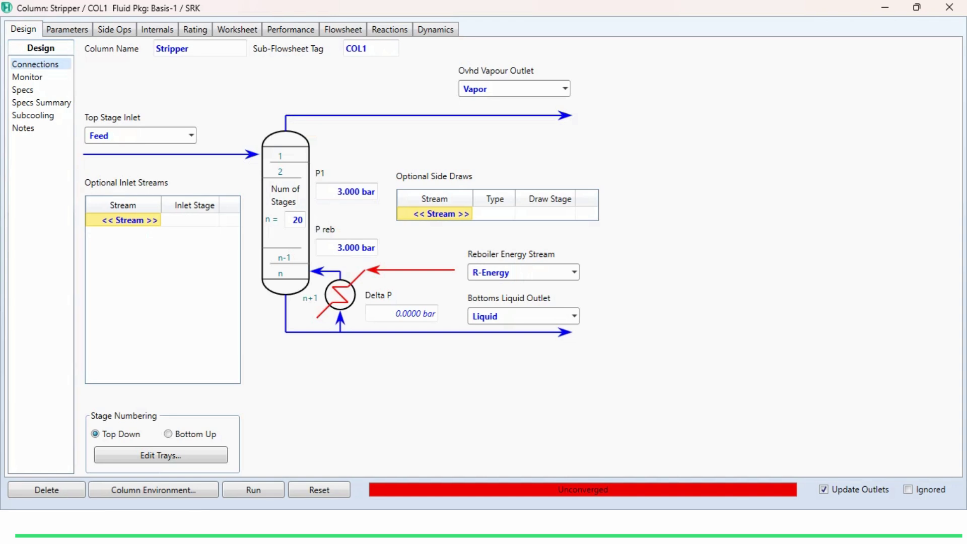
left_click(27, 76)
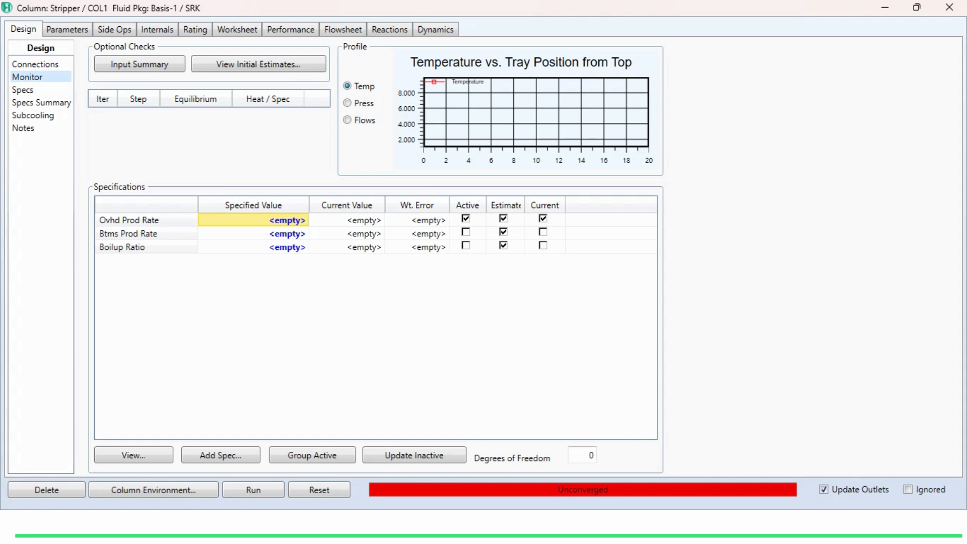
left_click(466, 218)
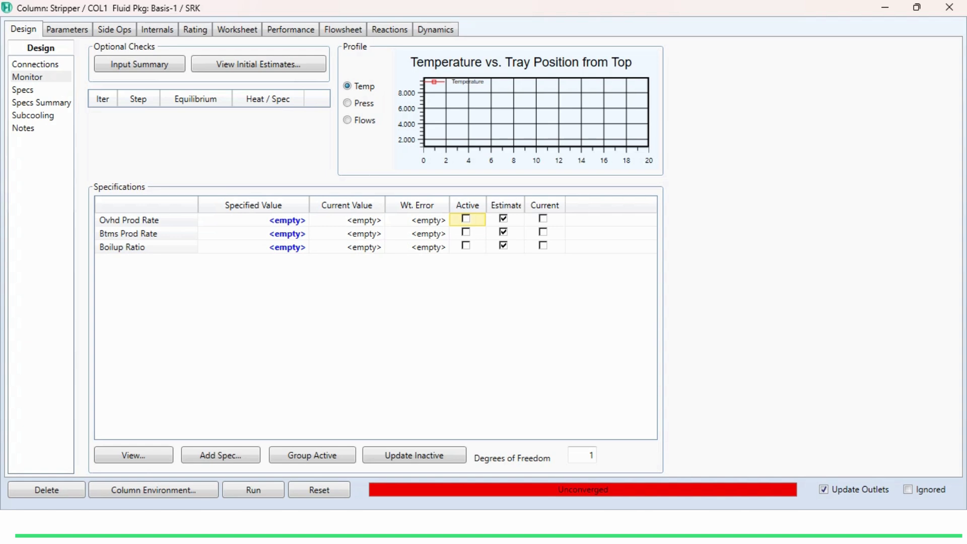
left_click(221, 455)
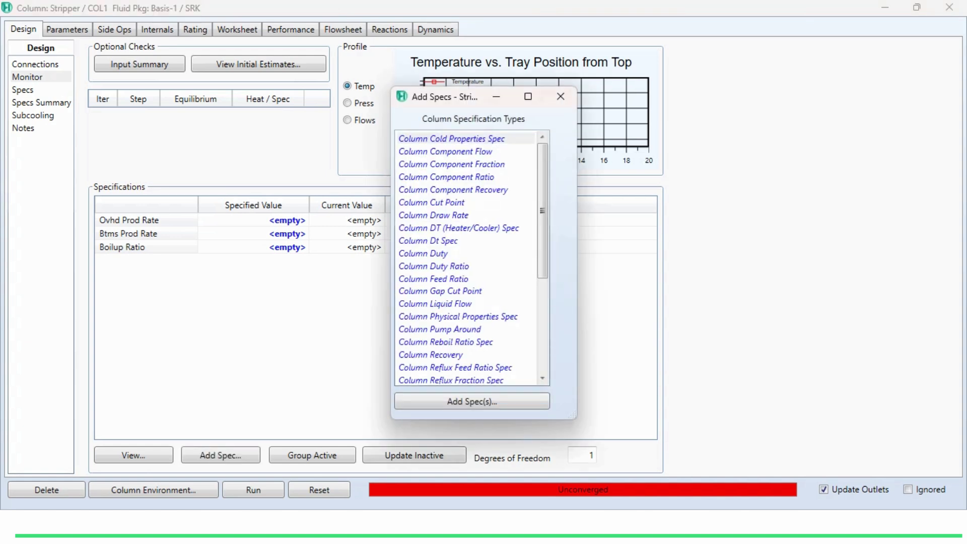
double_click(451, 164)
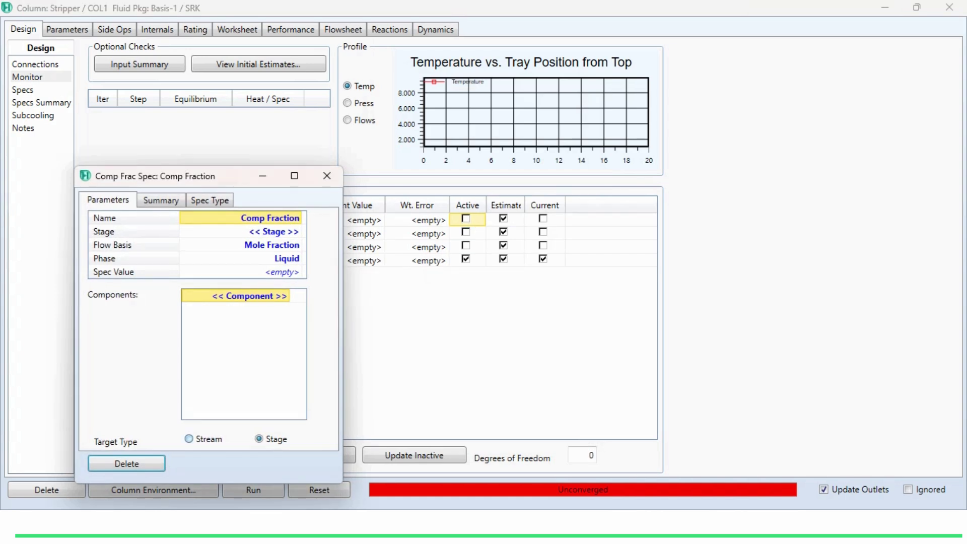
left_click(189, 439)
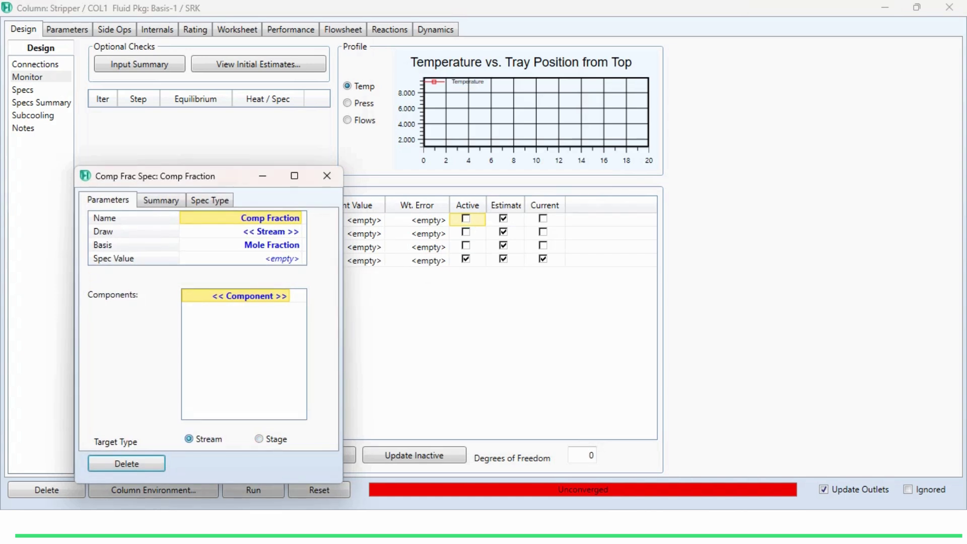
left_click(298, 231)
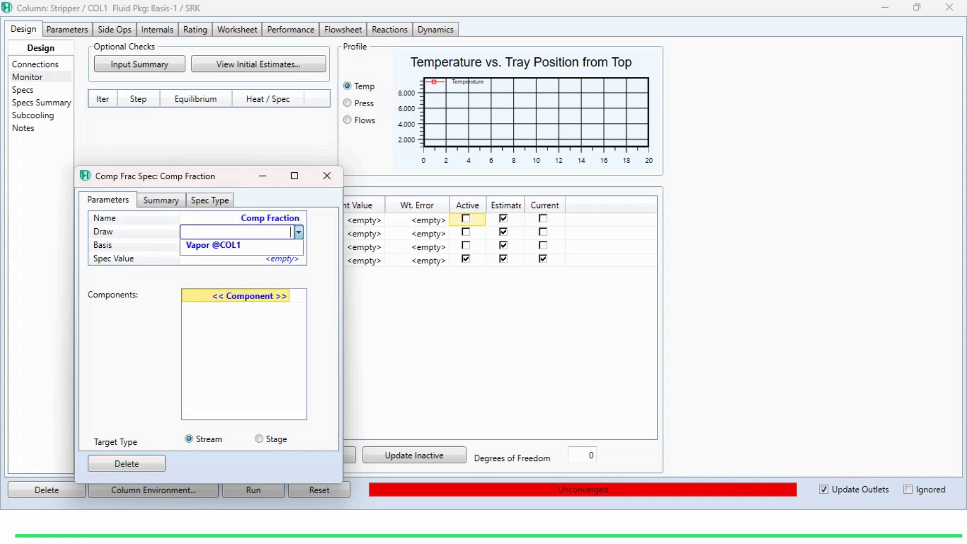
left_click(214, 251)
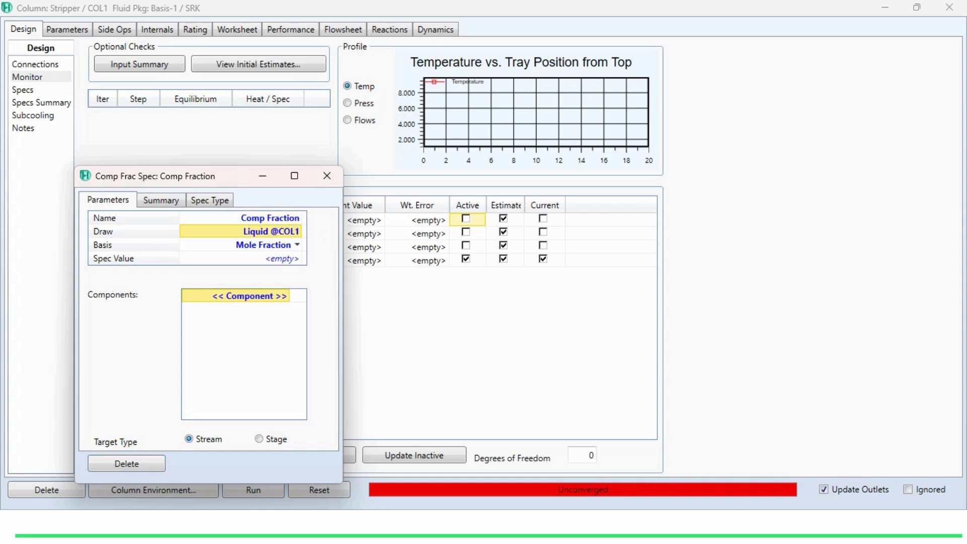
Step: Set the Comp Fraction specification to a mole fraction of 0.999 for Toluene
left_click(241, 258)
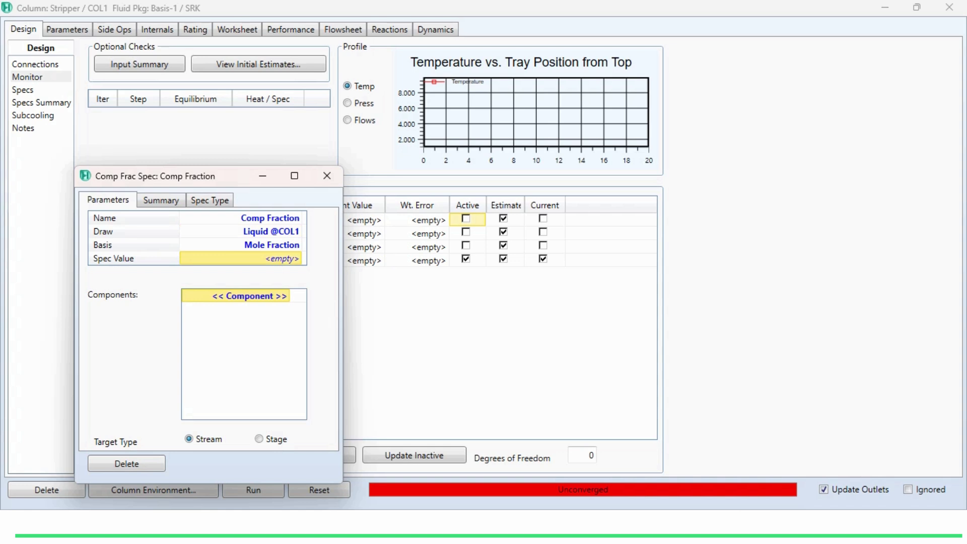
type("0.999")
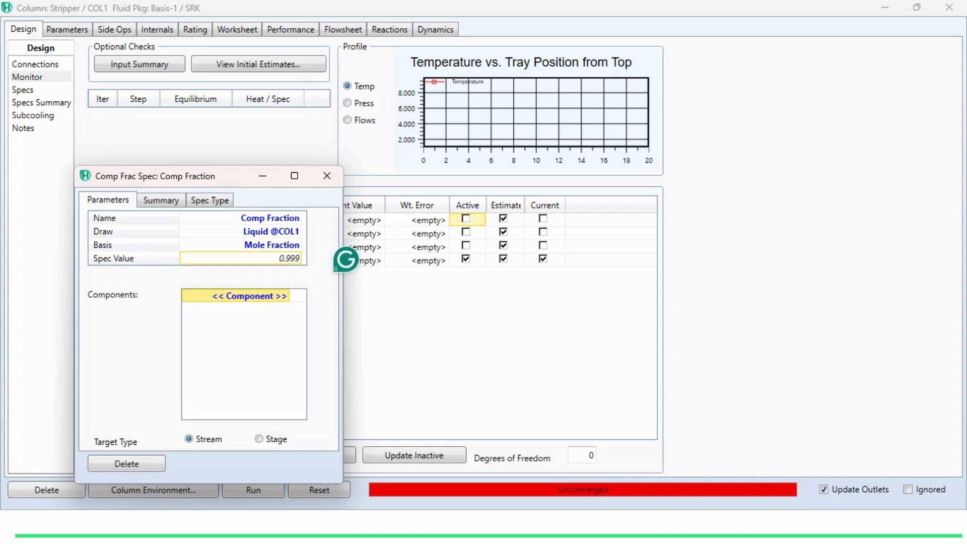
key("Return")
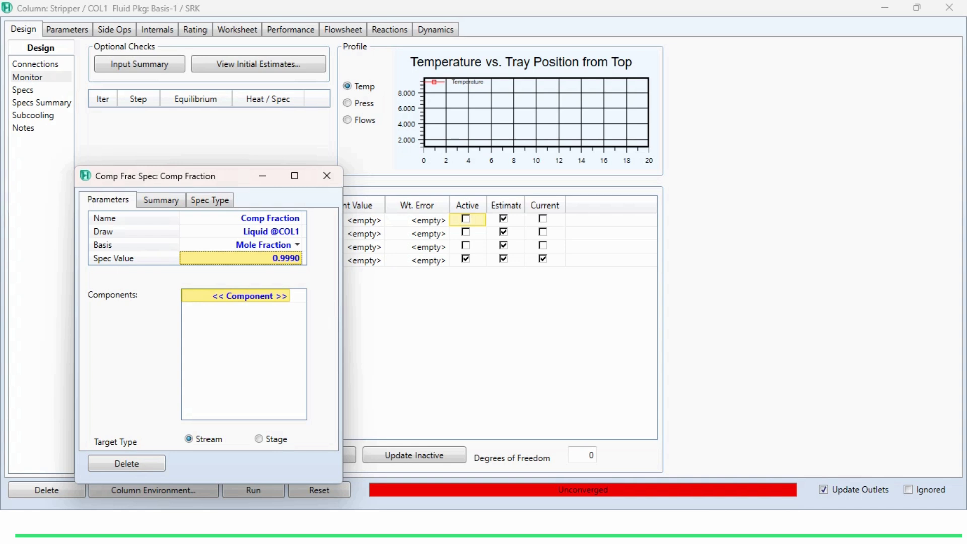
left_click(297, 245)
key("Return")
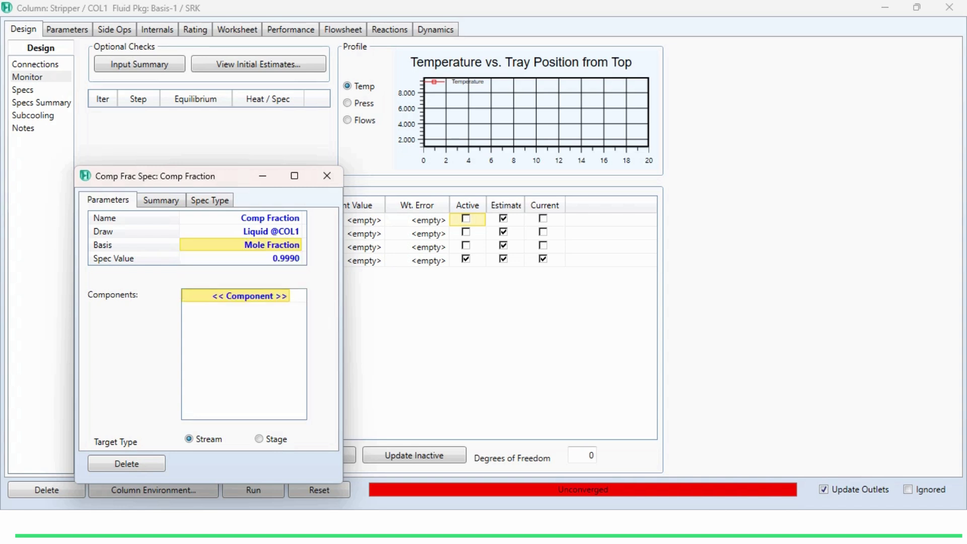
left_click(286, 296)
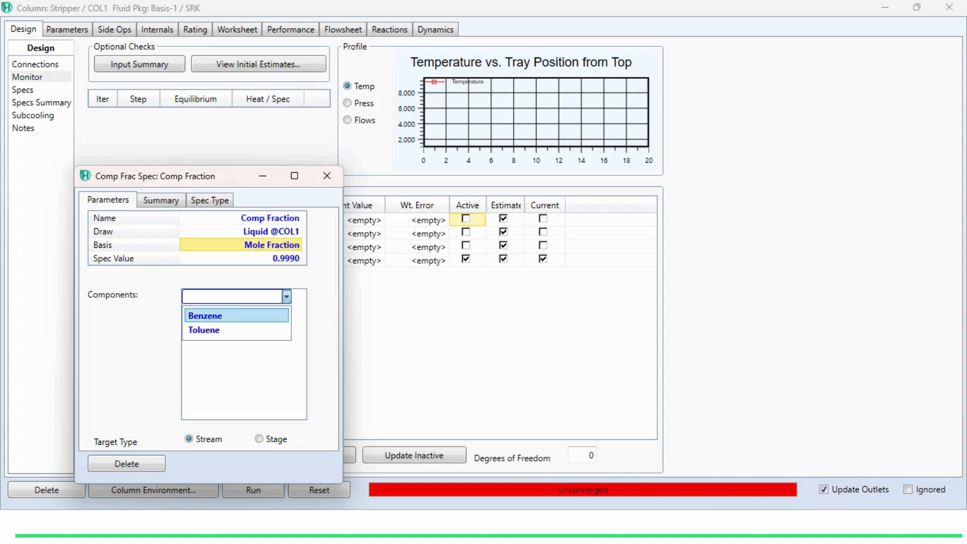
key("Return")
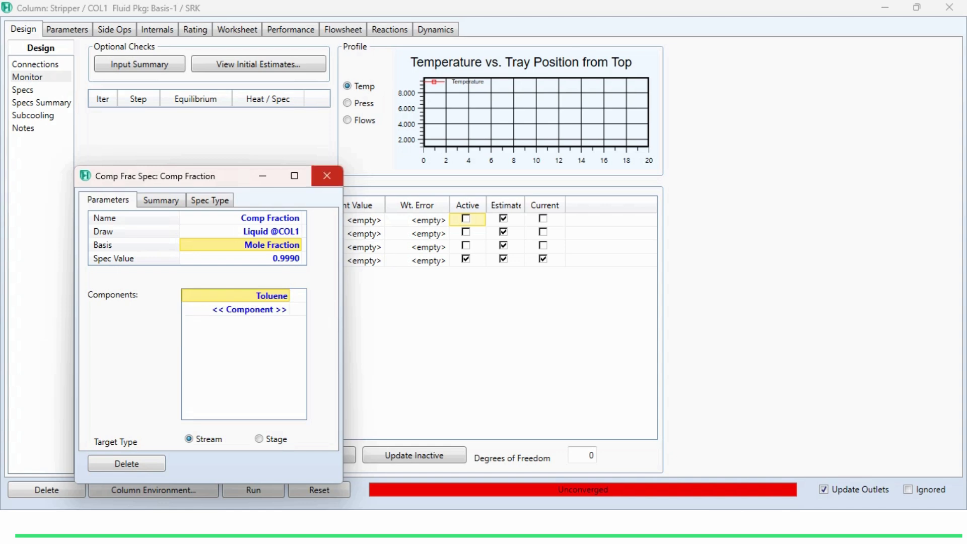
left_click(326, 175)
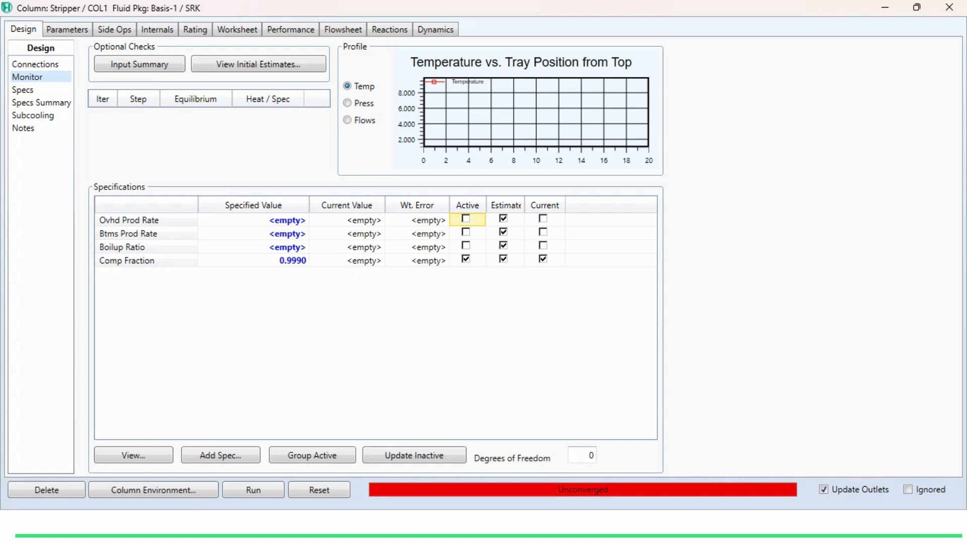
Step: Run the column and check the feed, vapor and liquid compositions in the worksheet
left_click(253, 489)
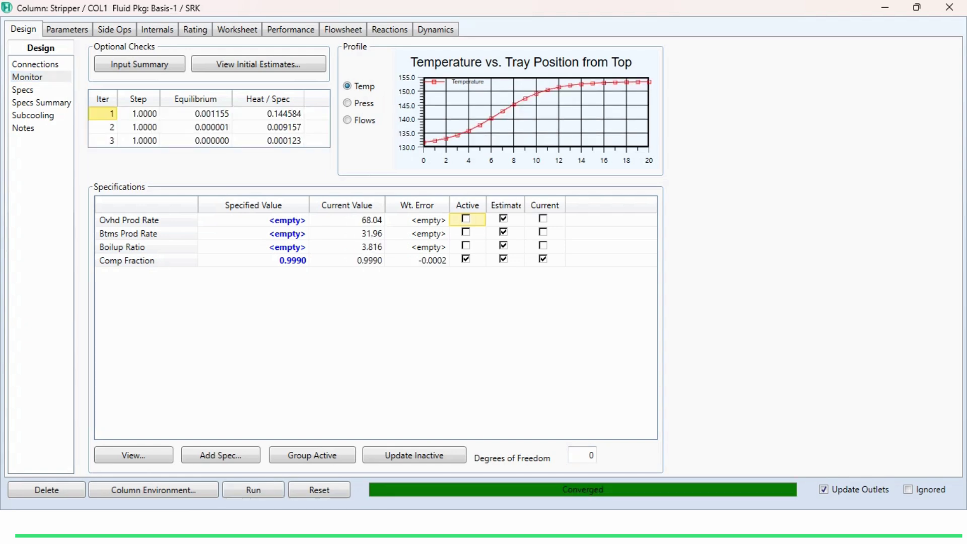
left_click(237, 29)
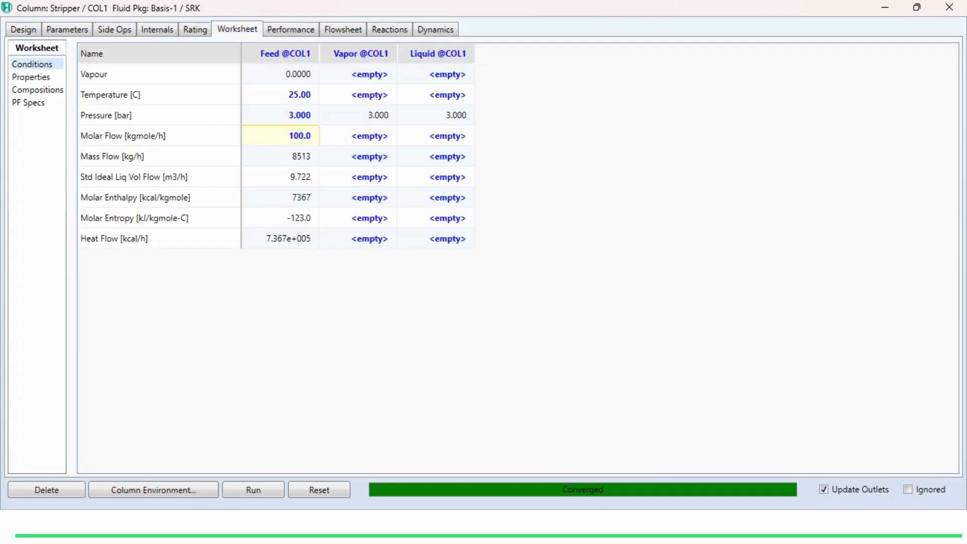
left_click(37, 89)
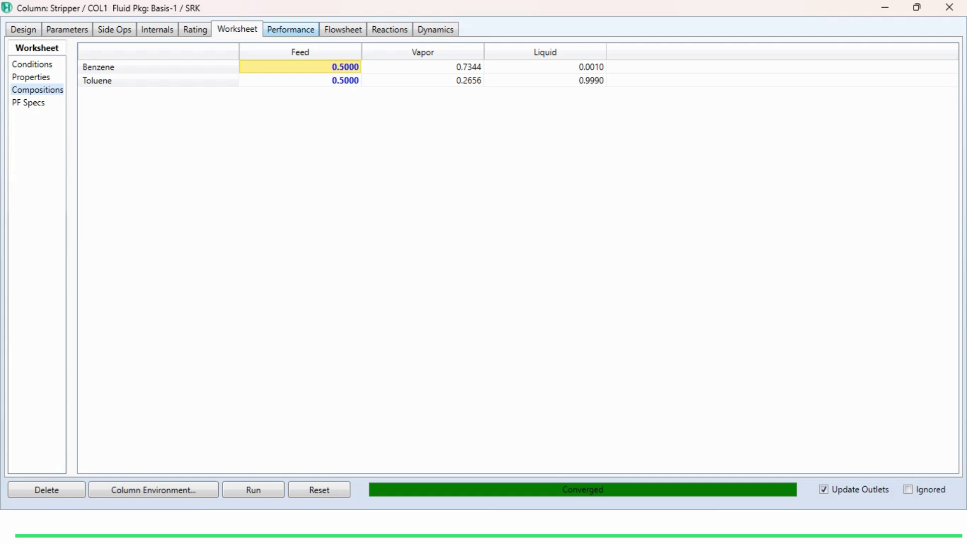
Step: Review the column's performance summary, the tray-by-tray profiles with the boilup ratio, and the feeds and products
left_click(291, 29)
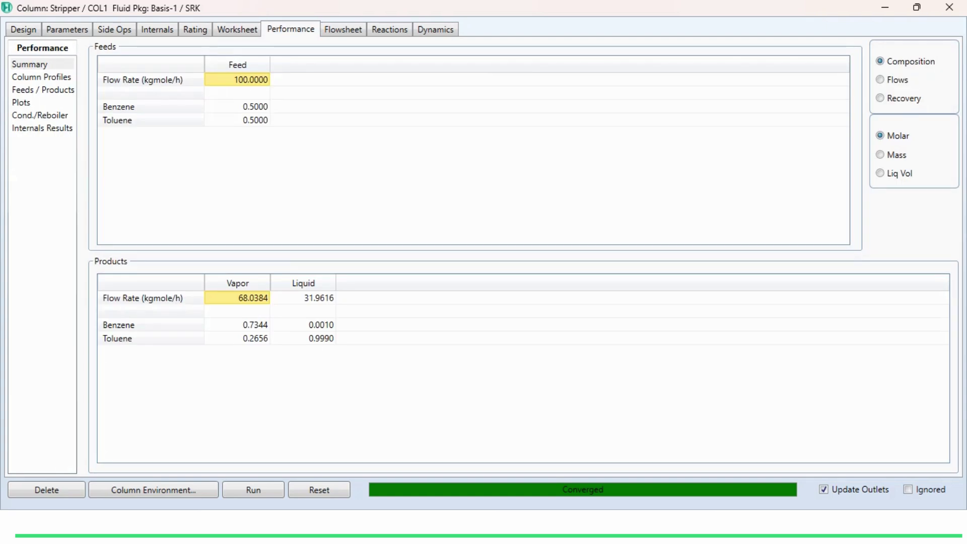
left_click(42, 77)
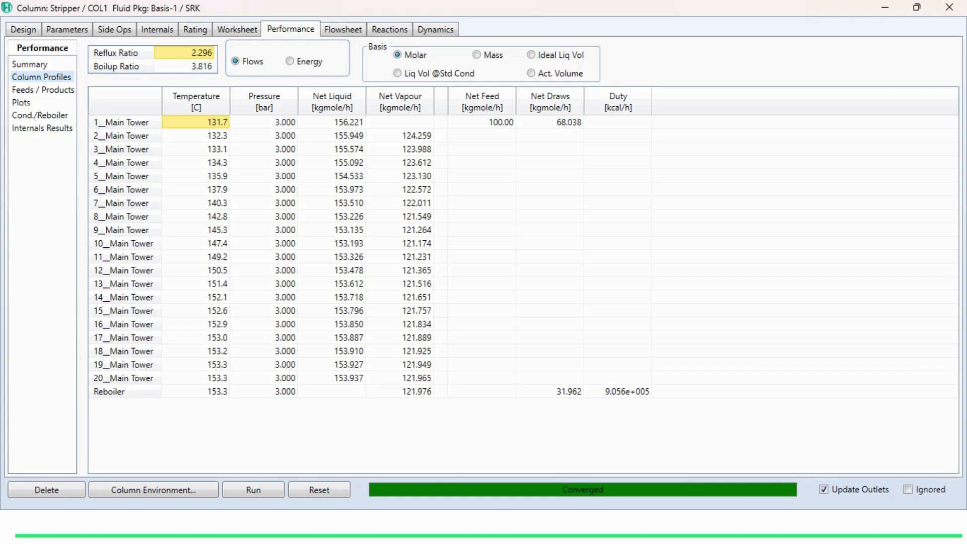
left_click(184, 66)
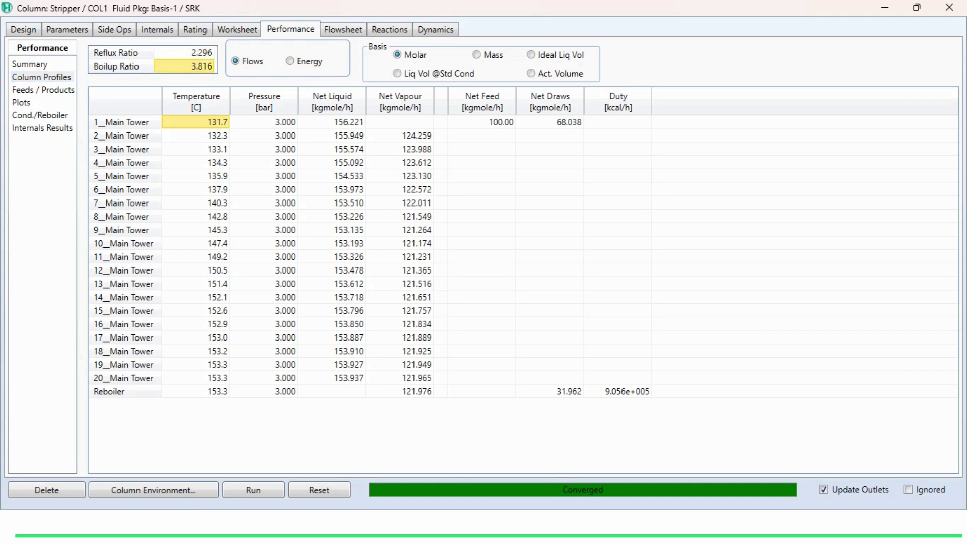
left_click(43, 90)
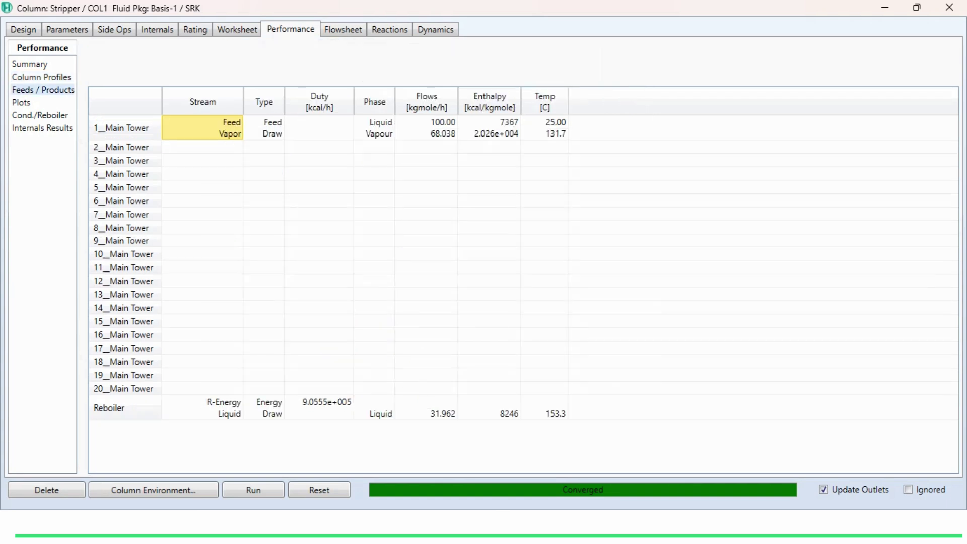
Step: View the graph of temperature versus tray position for all trays, and close it
left_click(42, 103)
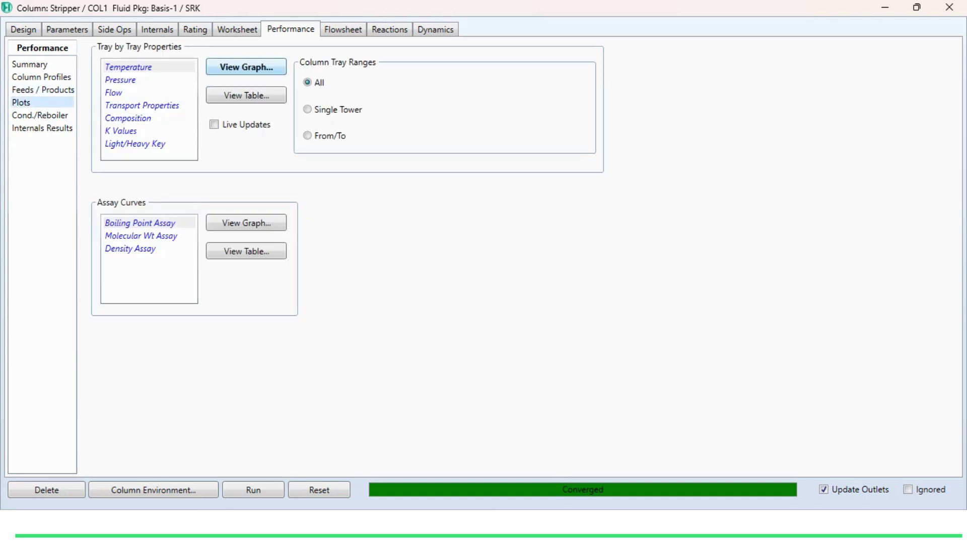
left_click(246, 67)
mouse_move(277, 334)
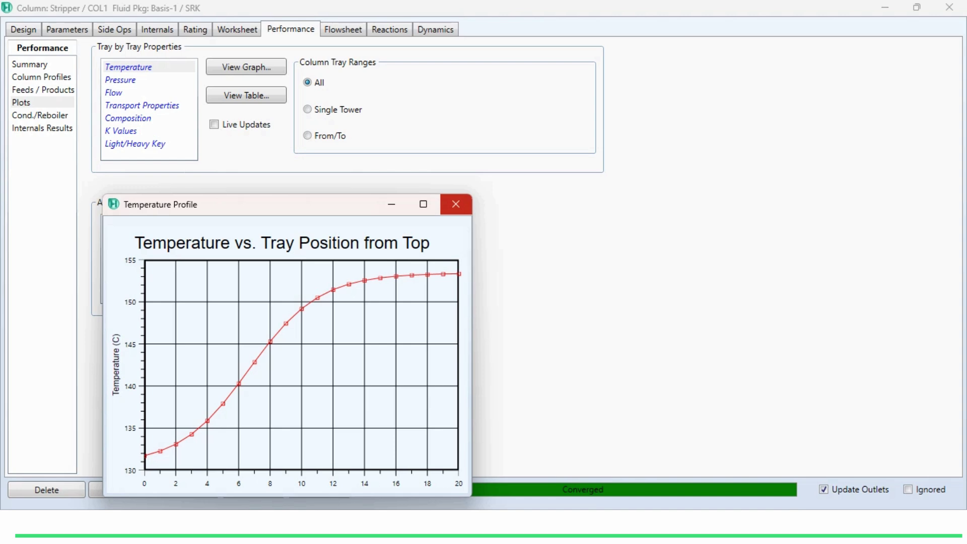
left_click(455, 204)
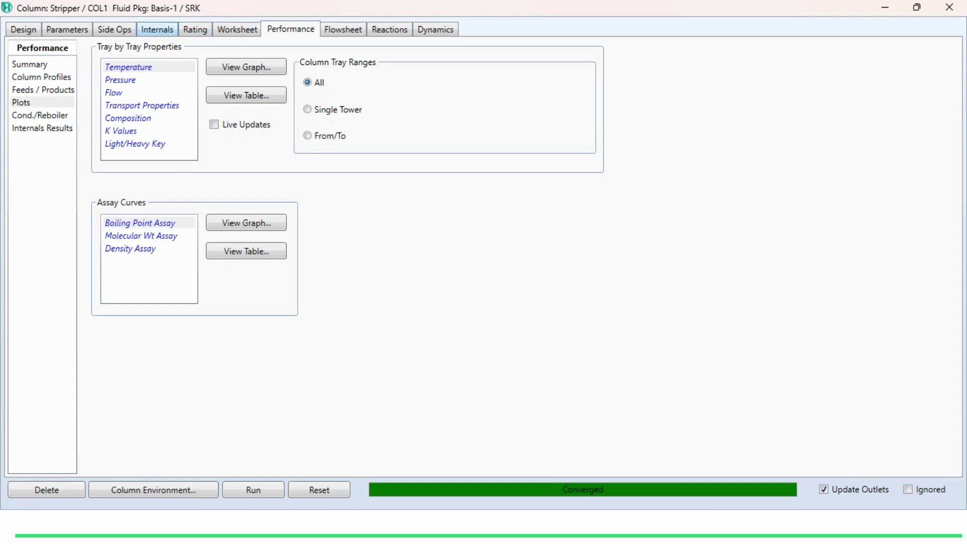
Step: Open the internals design of the column's Main Tower
left_click(156, 29)
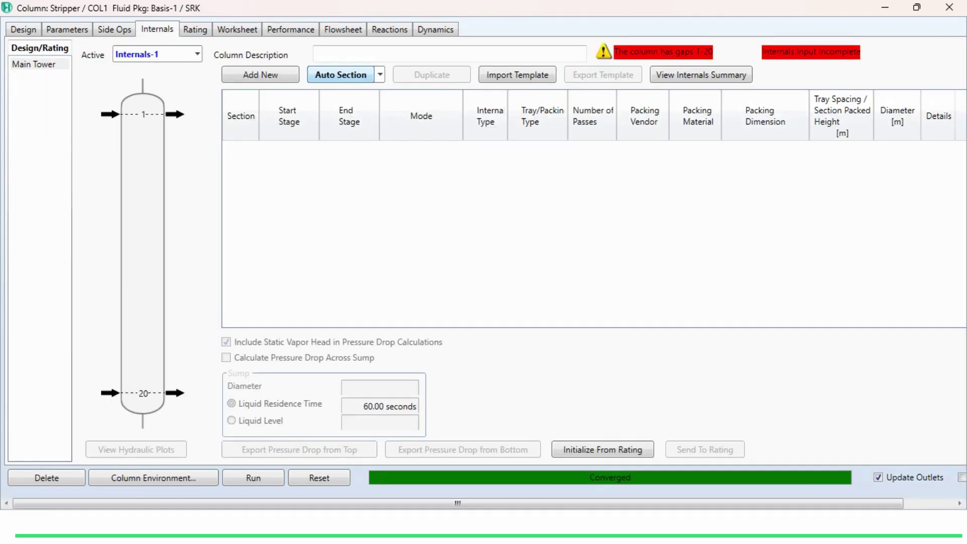